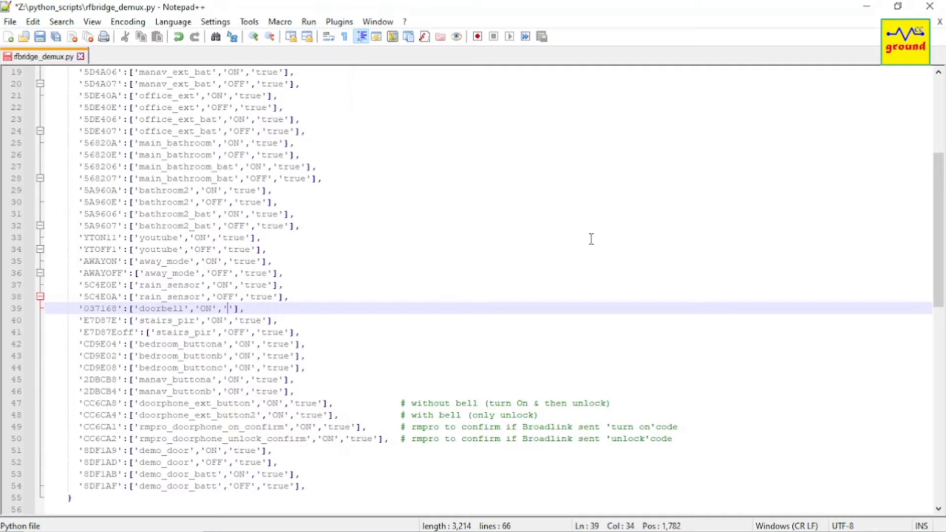
# Enter 'false' as the doorbell entry's third value on line 39 of rfbridge_demux.py.
pyautogui.write('false')
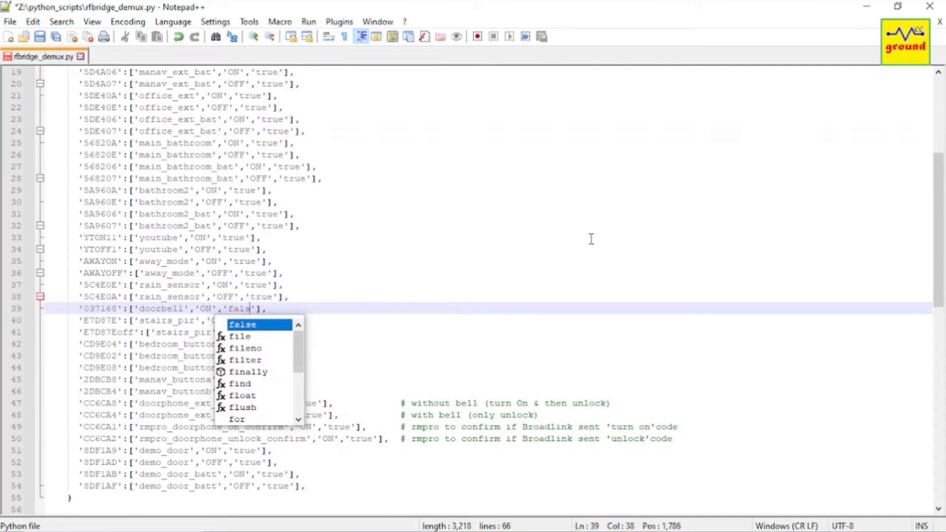
pyautogui.press('Escape')
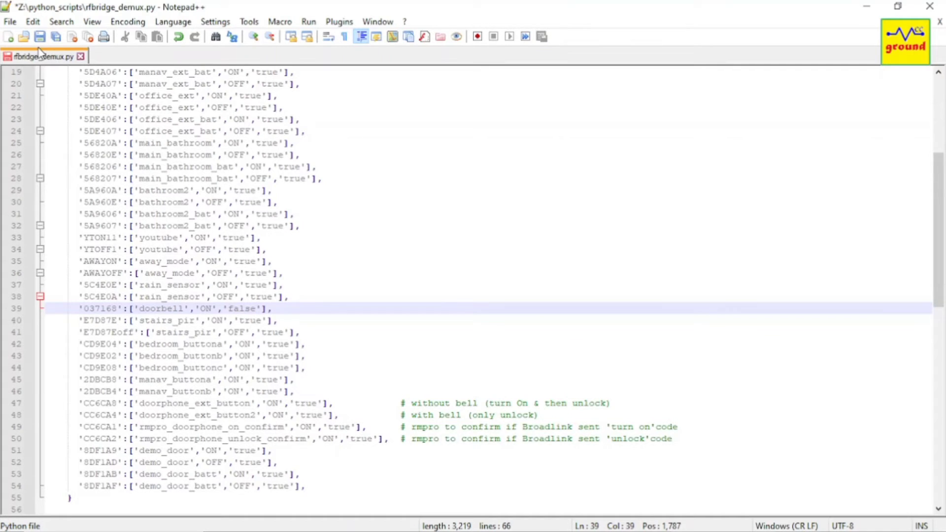
# Save rfbridge_demux.py, check the Youtube dashboard's RF sensors, then go to Developer Tools YAML.
pyautogui.click(40, 42)
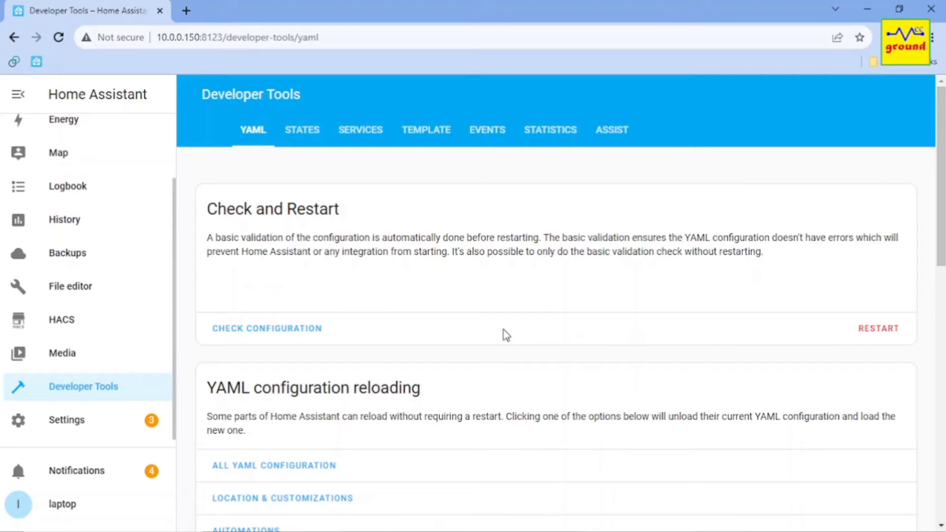
pyautogui.scroll(2, 66, 271)
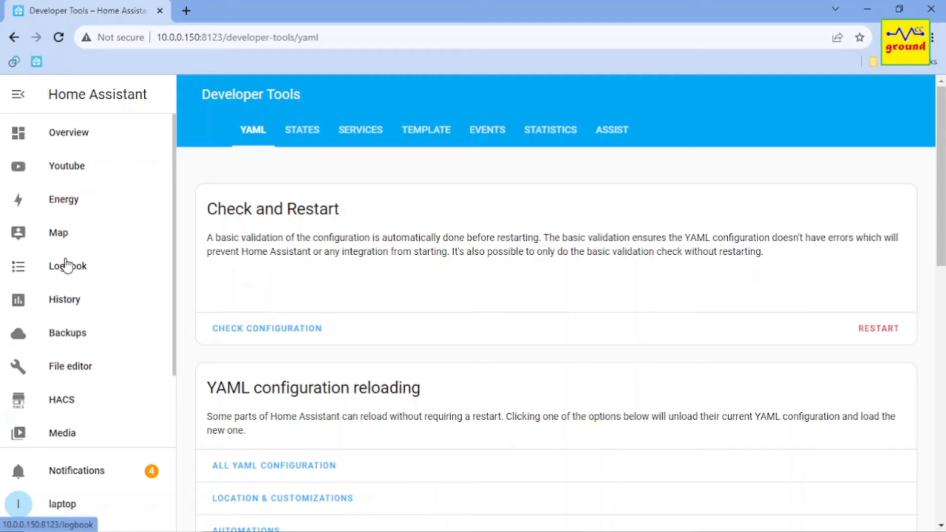
pyautogui.click(66, 169)
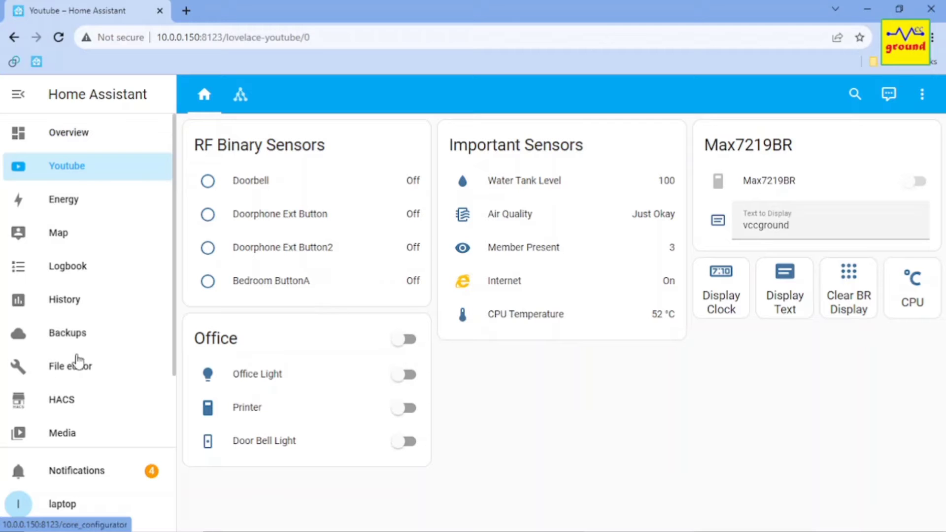
pyautogui.scroll(-2, 49, 375)
pyautogui.click(79, 383)
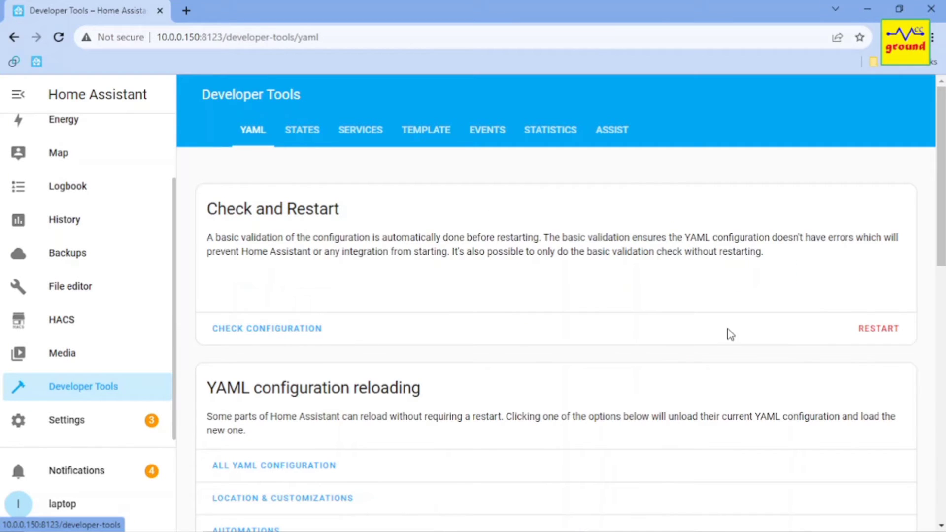
# Do a full Restart Home Assistant and go back to the Youtube dashboard.
pyautogui.click(886, 328)
pyautogui.click(467, 335)
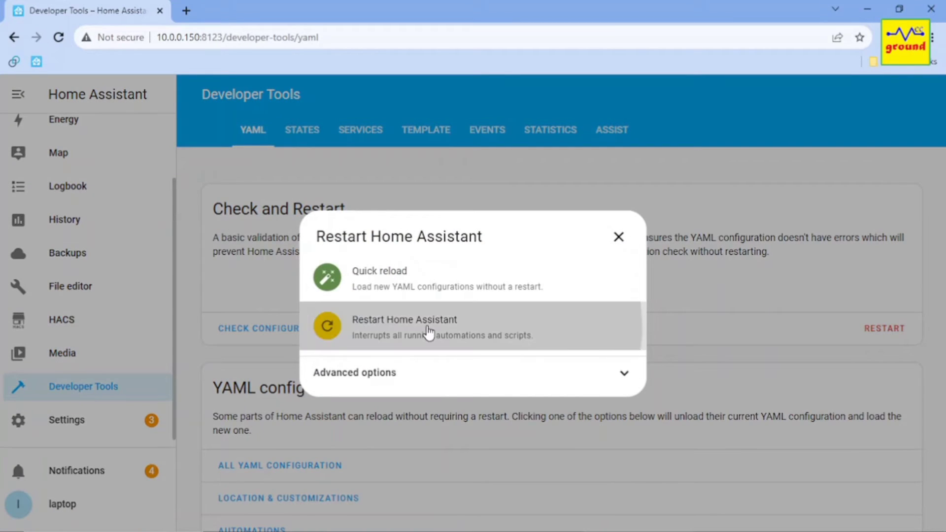
pyautogui.click(579, 352)
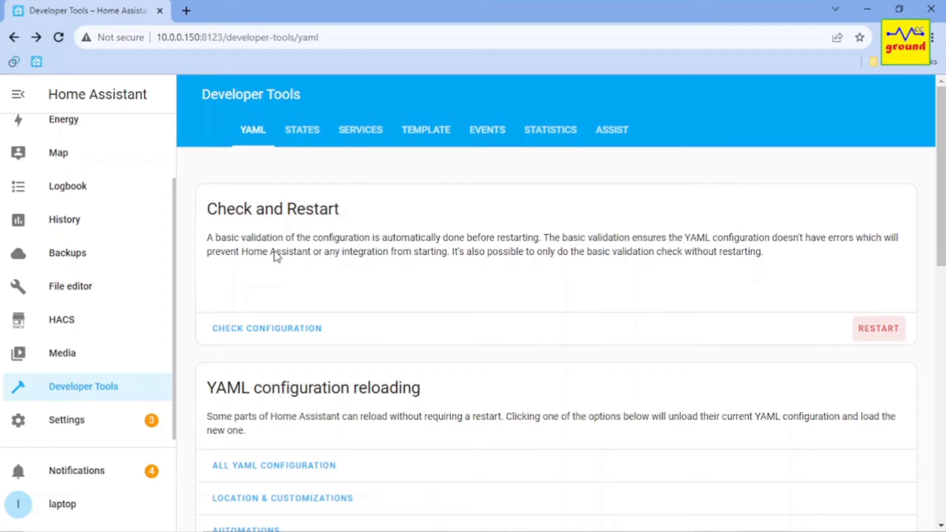
pyautogui.scroll(2, 79, 197)
pyautogui.click(71, 167)
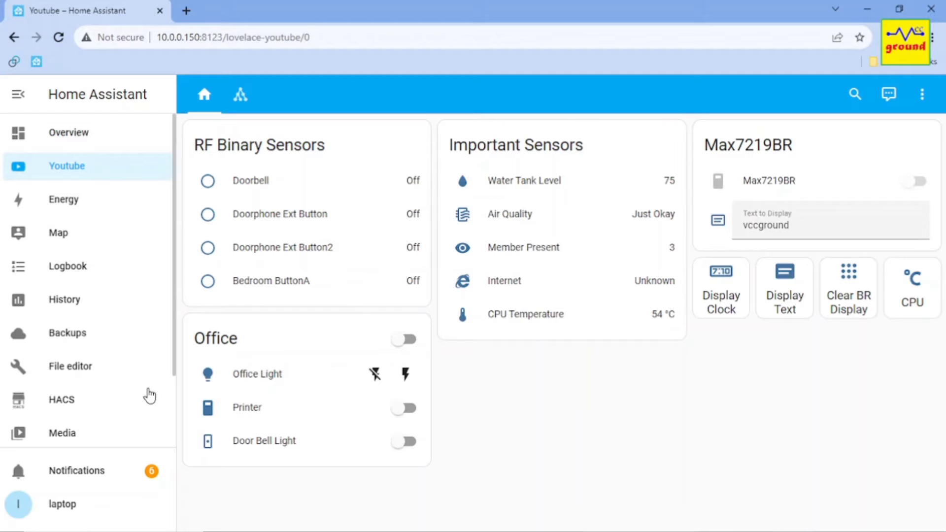
# Go to the Helpers list under Settings > Devices & Services.
pyautogui.scroll(-2, 98, 417)
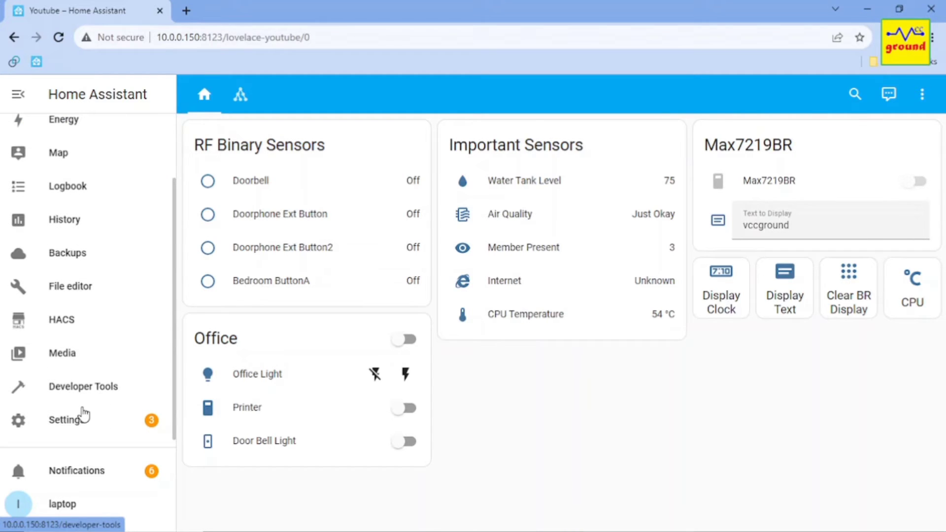
pyautogui.click(73, 420)
pyautogui.scroll(-4, 606, 354)
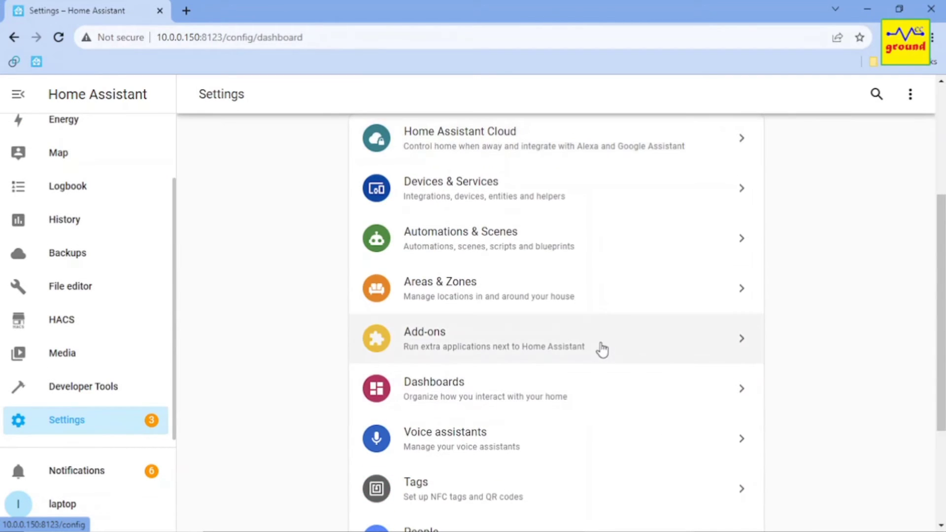
pyautogui.click(507, 191)
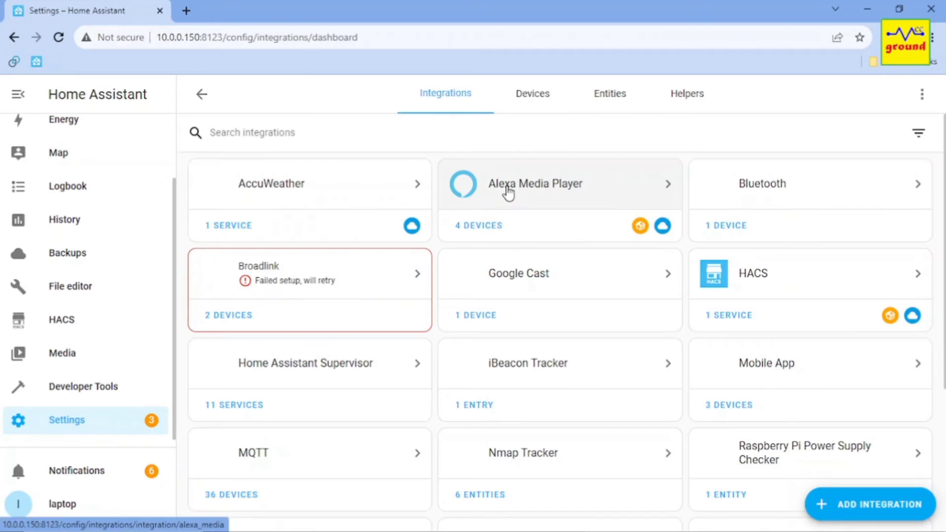
pyautogui.click(676, 98)
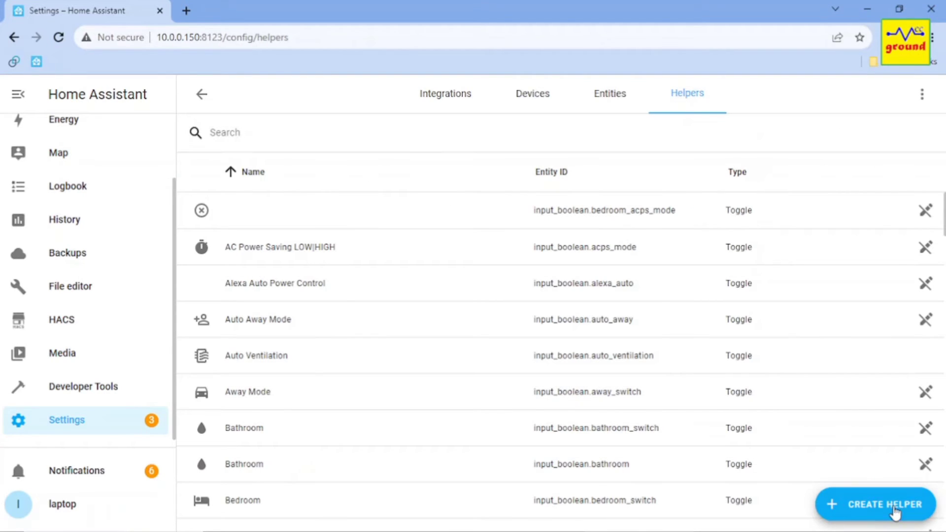
# Start a new Toggle helper and name it RF_Unavailable.
pyautogui.click(895, 512)
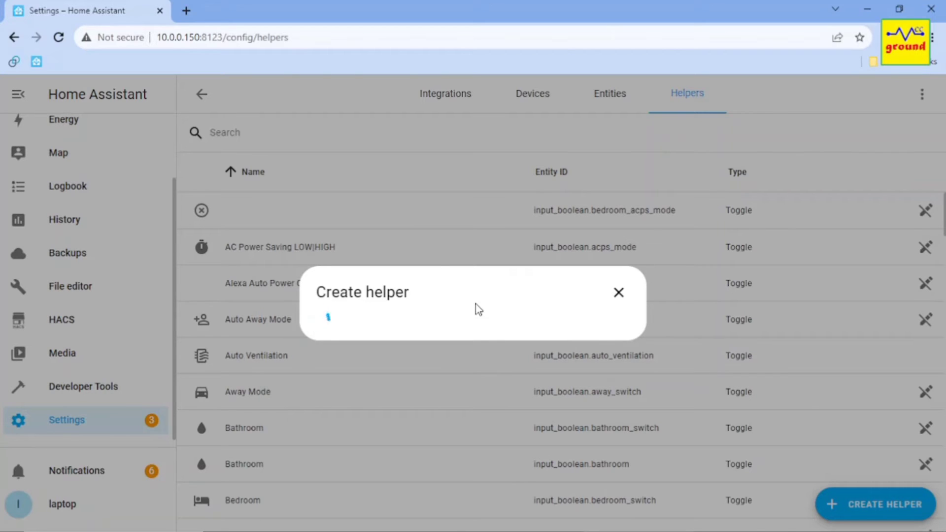
pyautogui.scroll(-4, 453, 334)
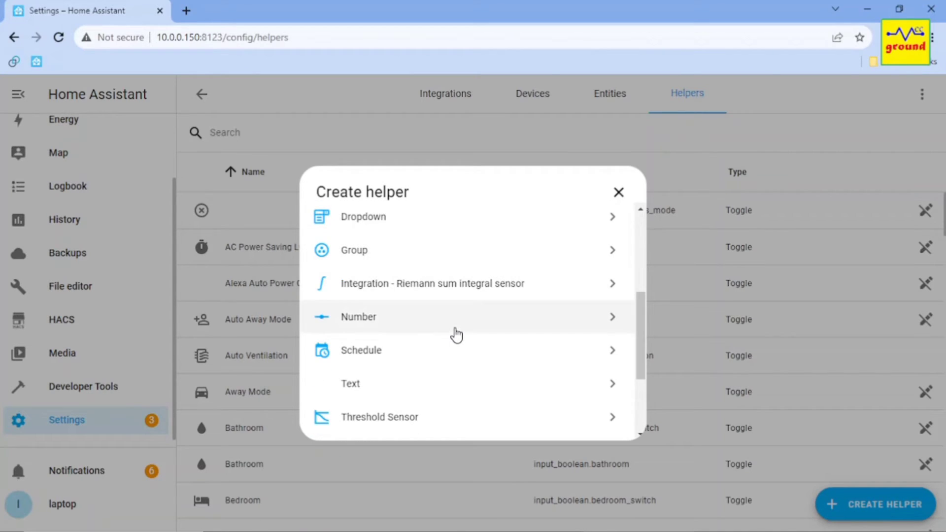
pyautogui.scroll(-3, 453, 334)
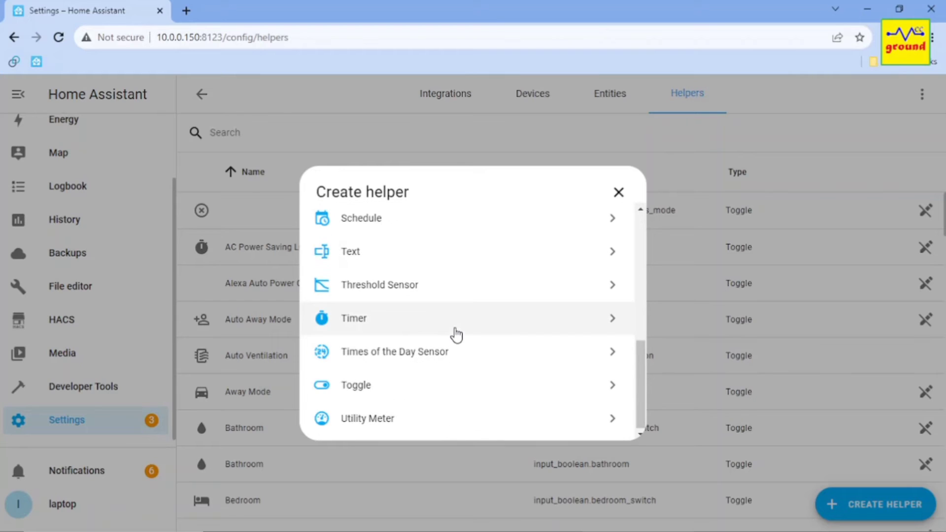
pyautogui.click(360, 390)
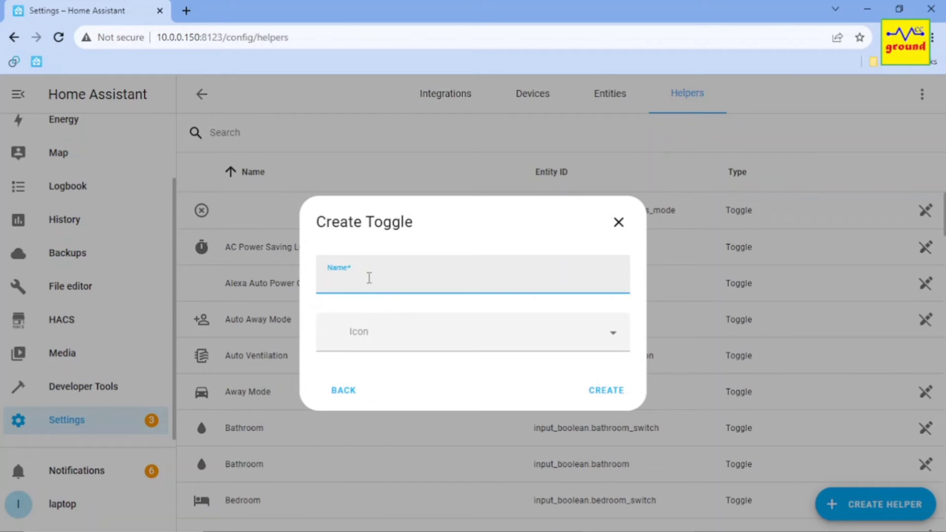
pyautogui.write('RF_Unavailable')
# Create the RF Unavailable toggle, then open the Doorbell automation by searching 'doorbe'.
pyautogui.click(612, 391)
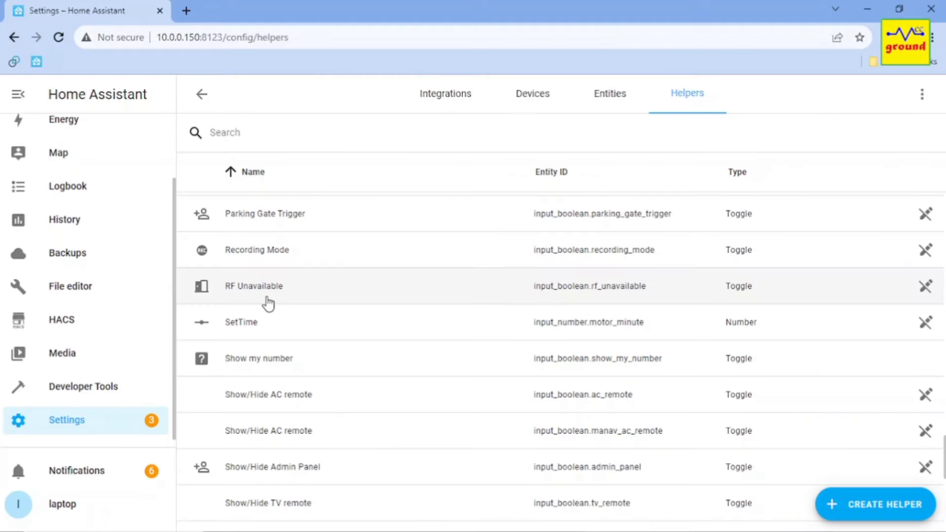
pyautogui.click(199, 94)
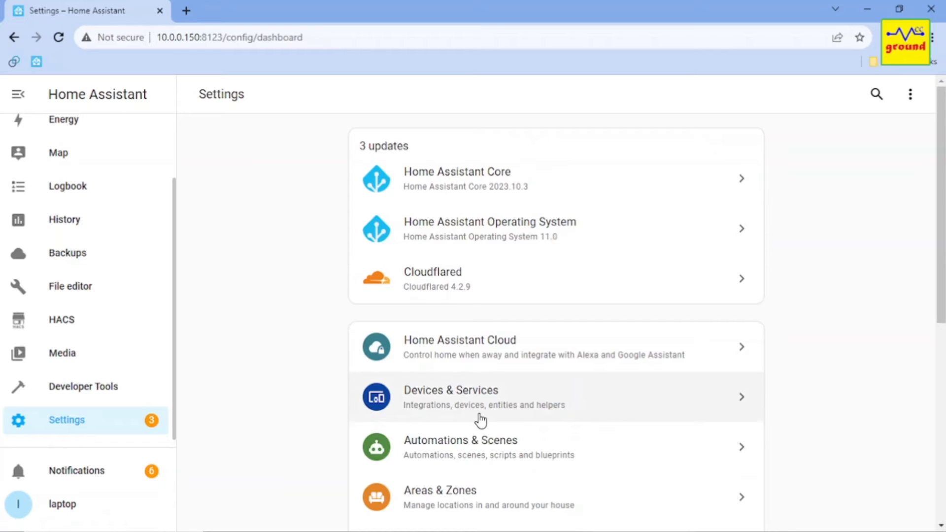
pyautogui.click(433, 460)
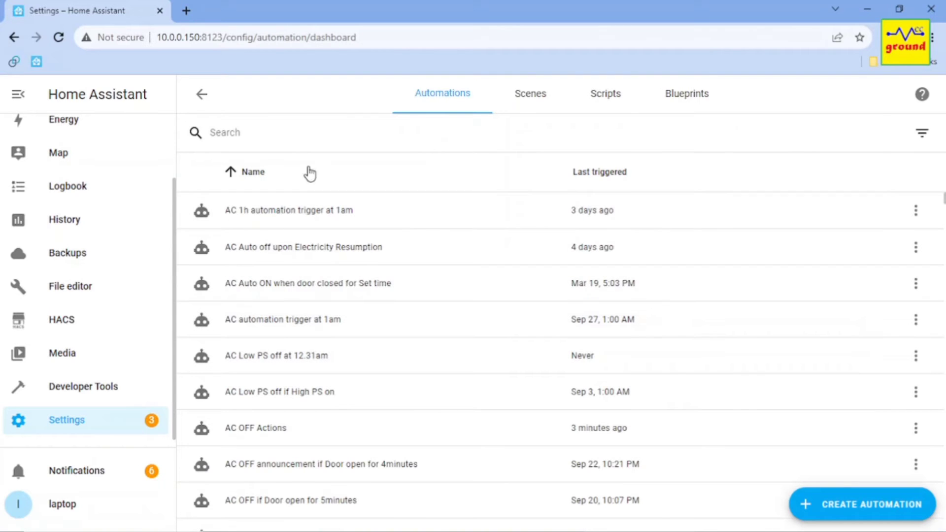
pyautogui.click(269, 132)
pyautogui.write('doorbe')
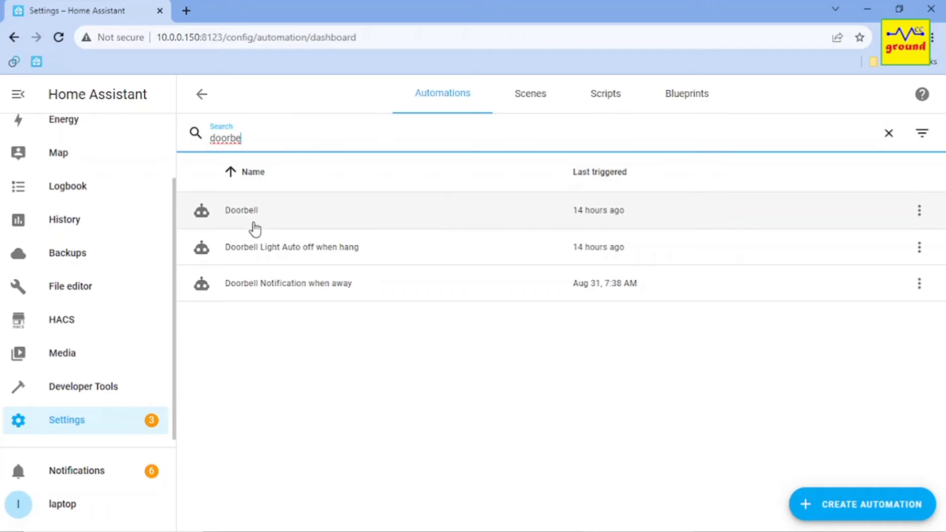
pyautogui.click(250, 212)
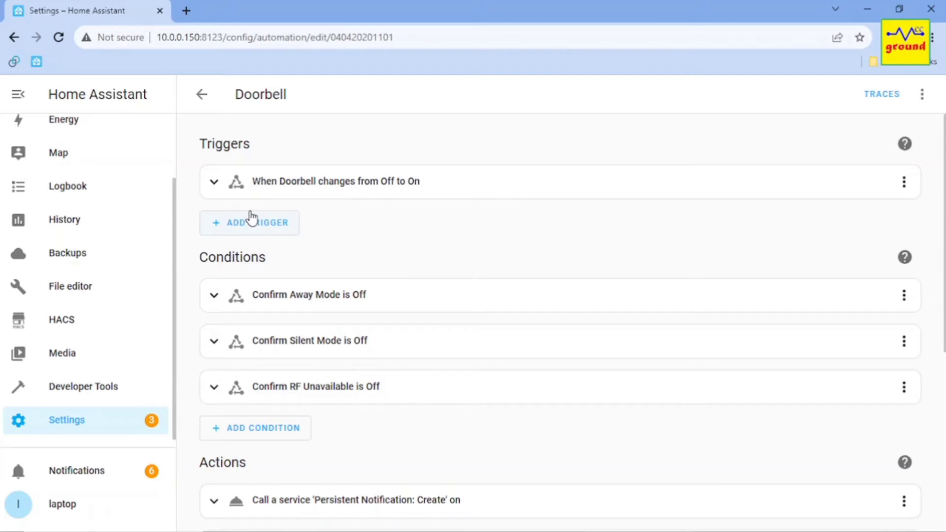
# Inspect the Doorbell automation's RF Unavailable condition, then switch to File Explorer.
pyautogui.click(358, 394)
pyautogui.scroll(-4, 359, 394)
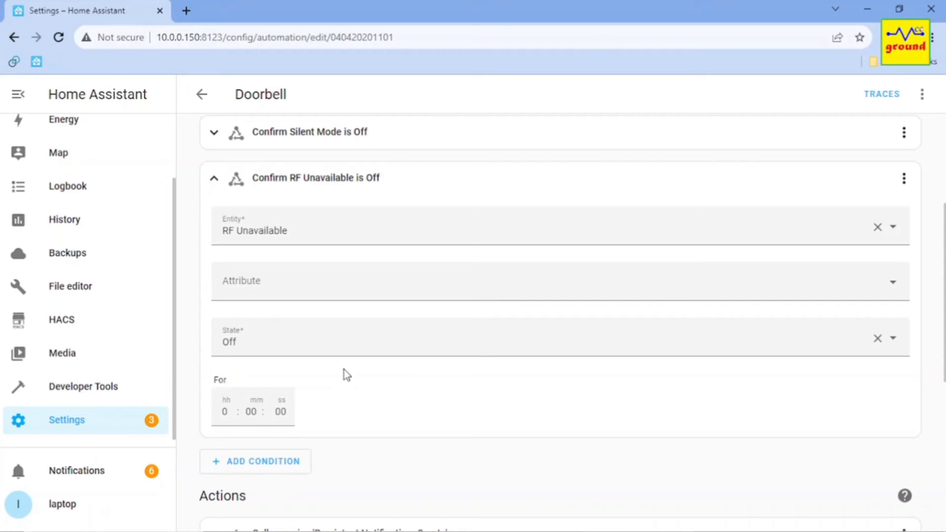
pyautogui.hotkey('alt', 'Tab')
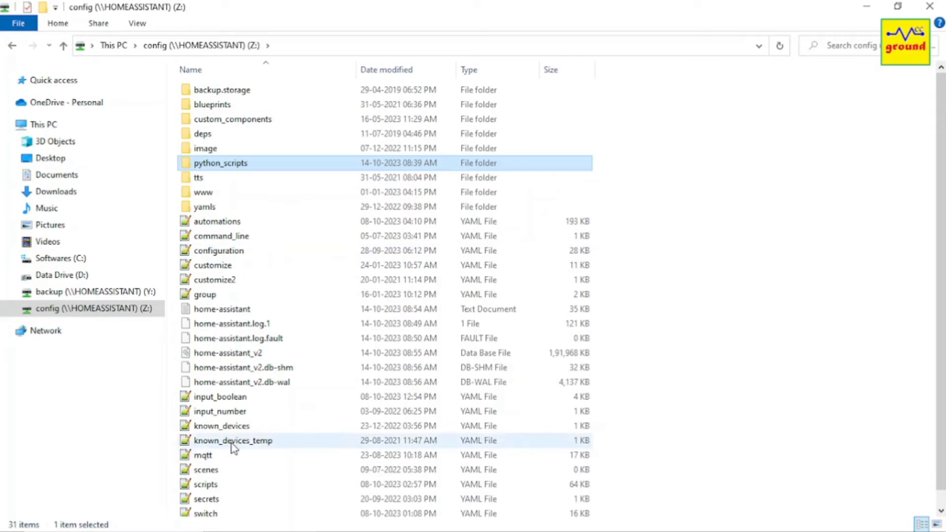
pyautogui.doubleClick(240, 398)
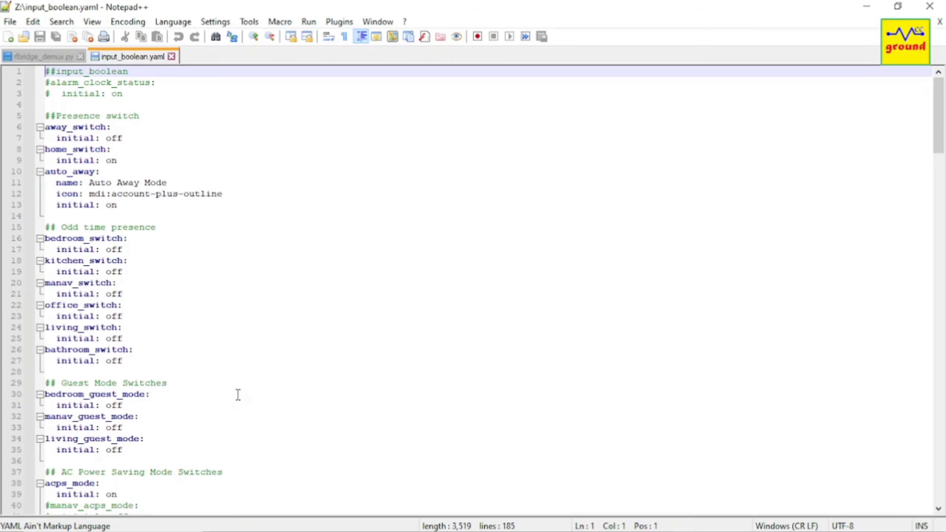
pyautogui.scroll(-20, 238, 395)
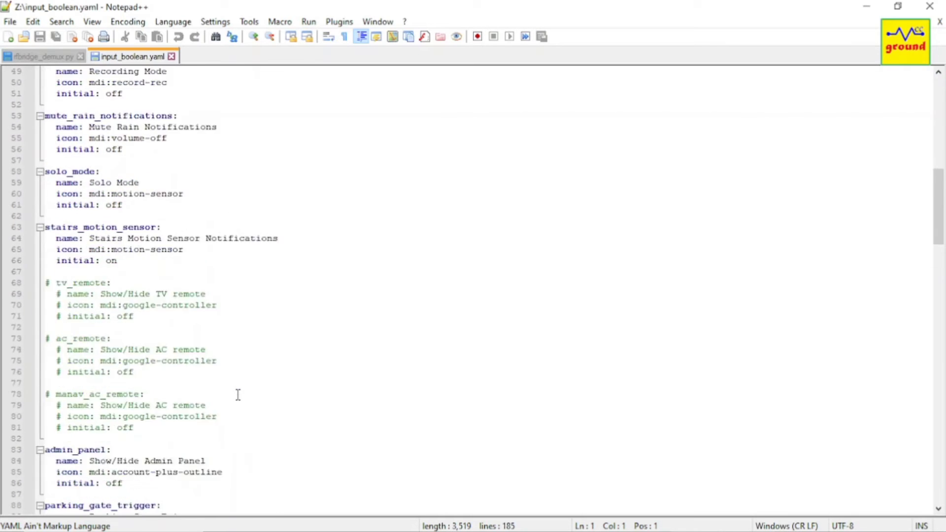
pyautogui.scroll(-12, 238, 395)
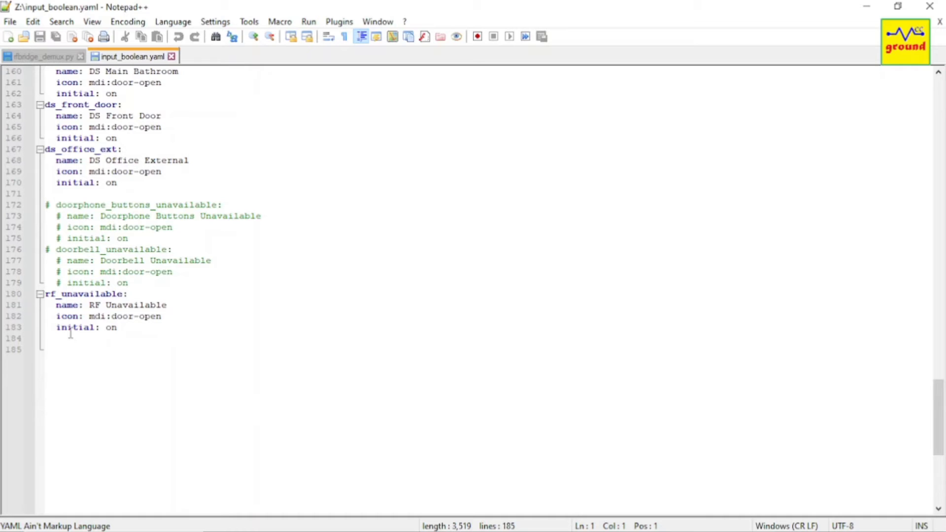
pyautogui.moveTo(57, 328); pyautogui.dragTo(124, 328)
pyautogui.click(153, 331)
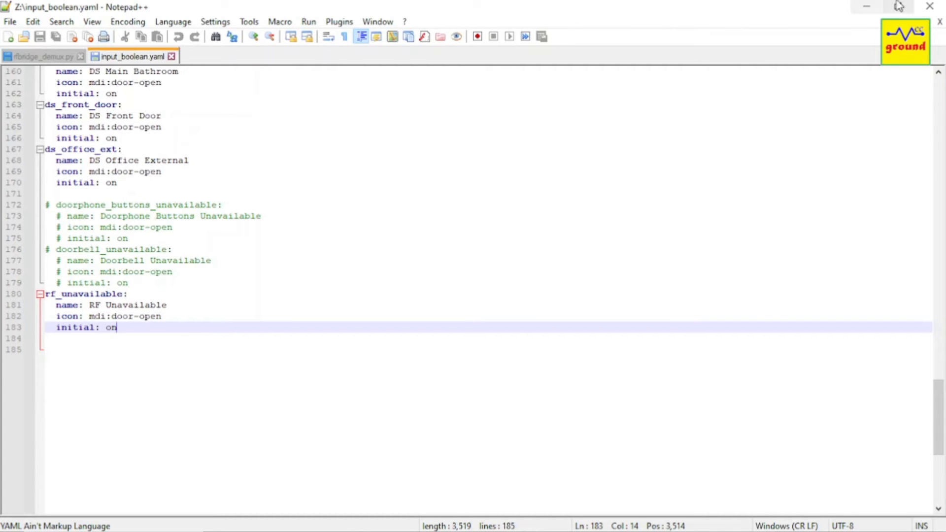
# Close Notepad++ and open the Reset RF Unavailable Helper automation by searching automations for 'rf'.
pyautogui.click(929, 6)
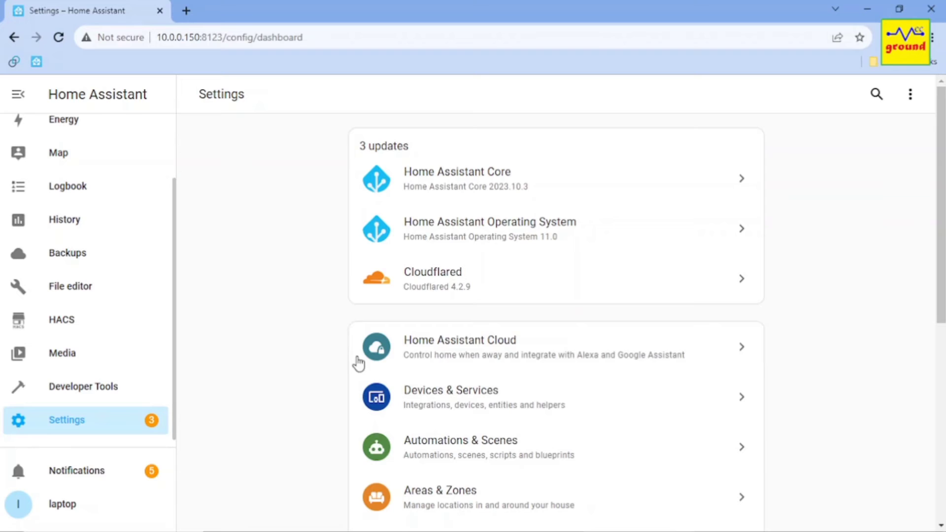
pyautogui.click(476, 454)
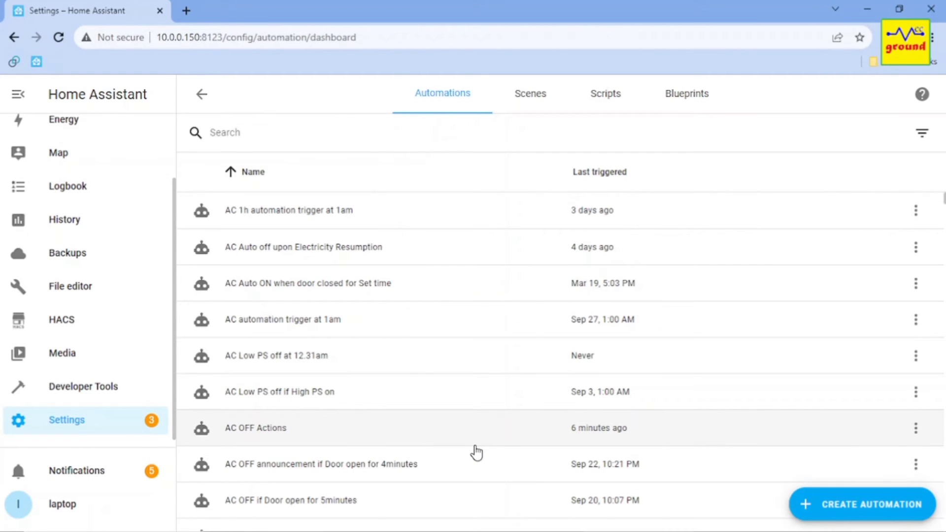
pyautogui.click(266, 131)
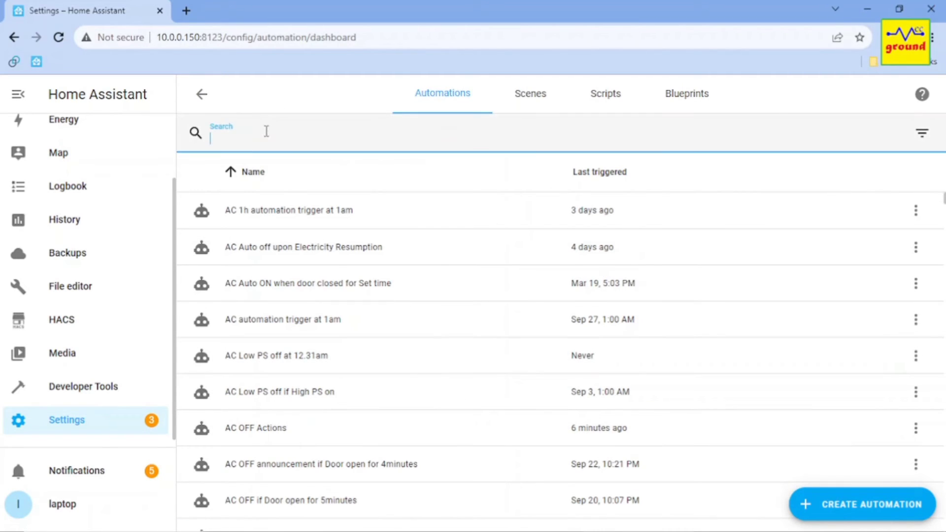
pyautogui.write('rf')
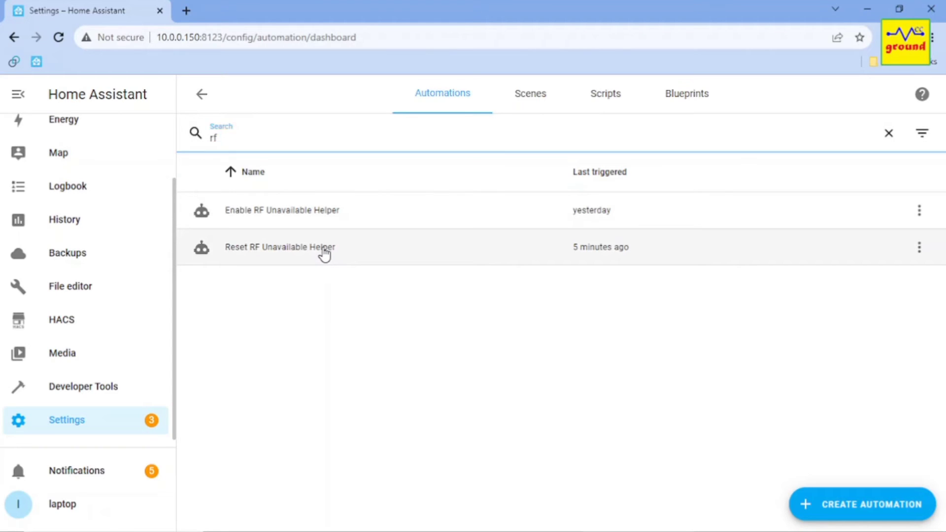
pyautogui.click(324, 251)
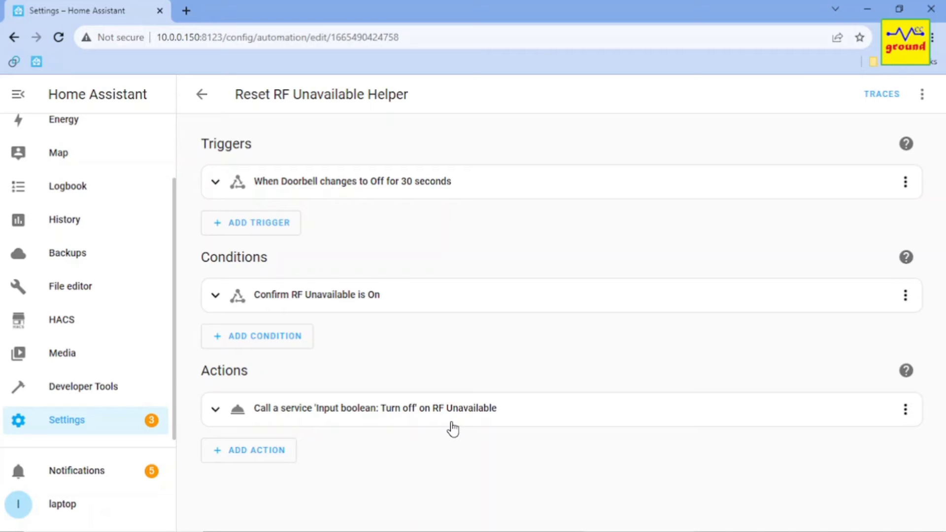
pyautogui.scroll(2, 63, 253)
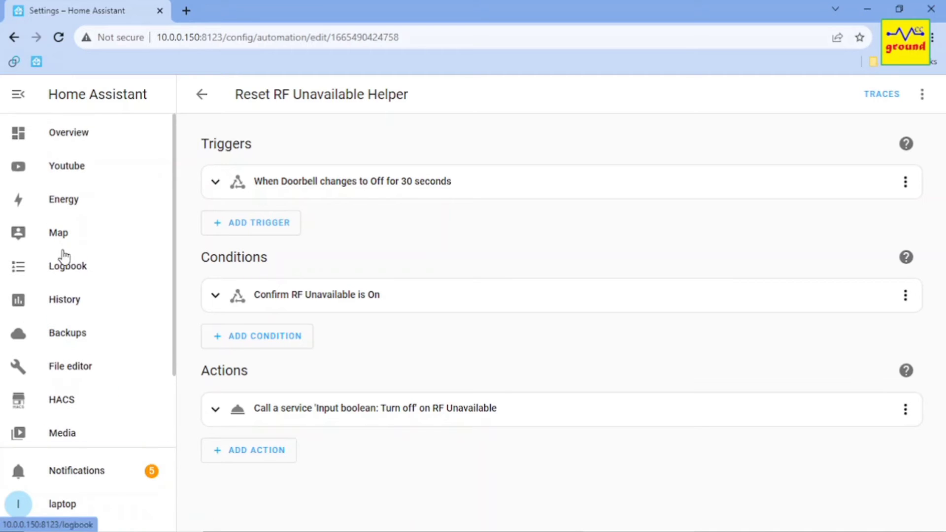
# Add the RF Unavailable entity to the Youtube dashboard's RF Binary Sensors card and save.
pyautogui.click(68, 167)
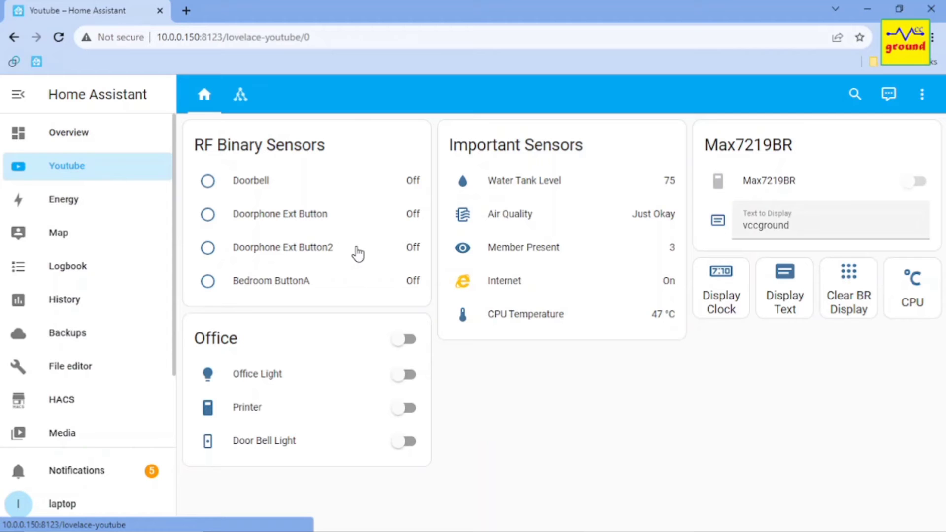
pyautogui.click(923, 94)
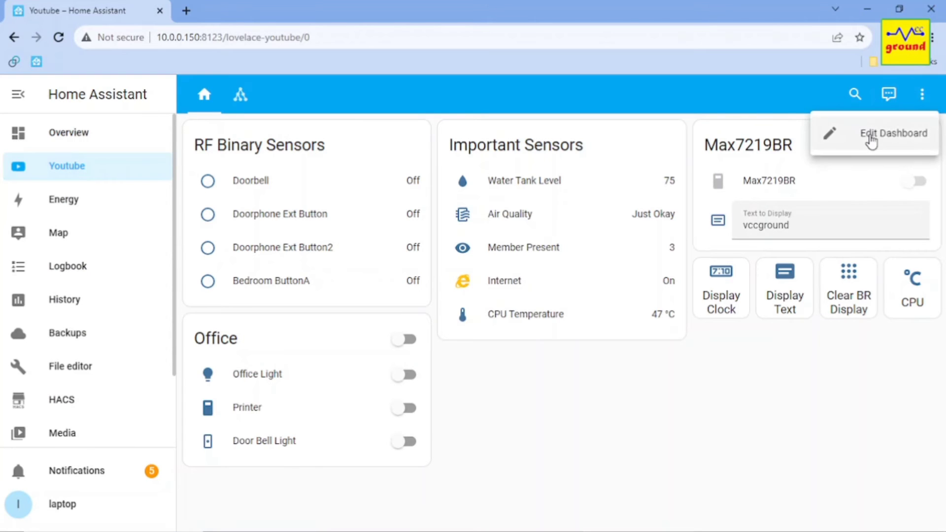
pyautogui.click(871, 142)
pyautogui.click(220, 362)
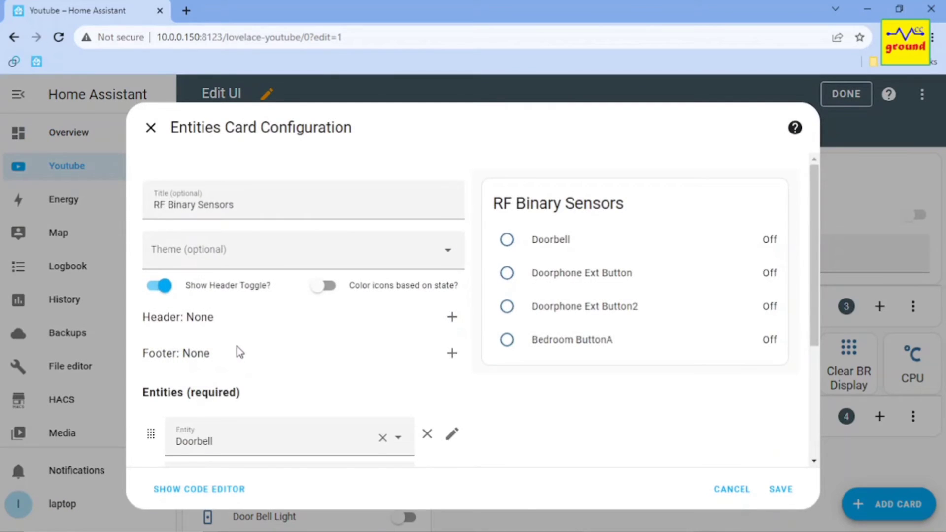
pyautogui.scroll(-4, 240, 352)
pyautogui.click(212, 431)
pyautogui.write('rf')
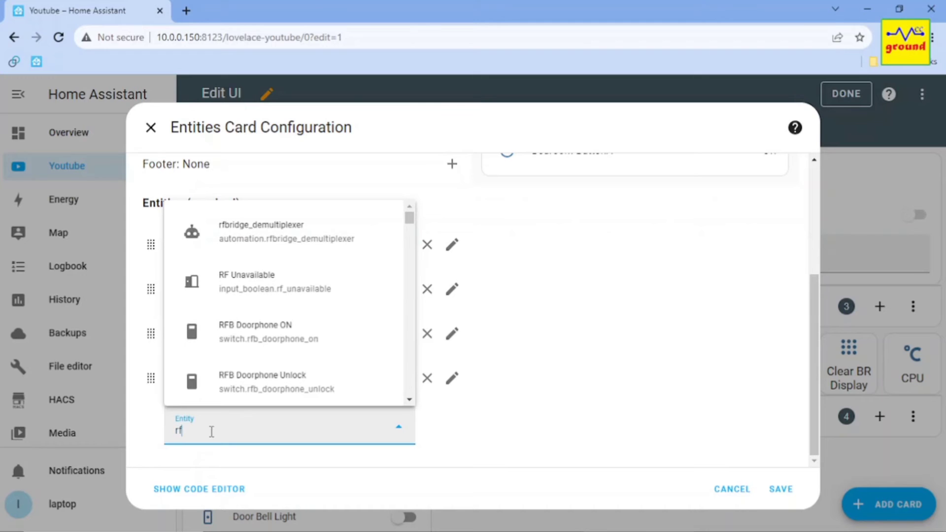
pyautogui.click(256, 281)
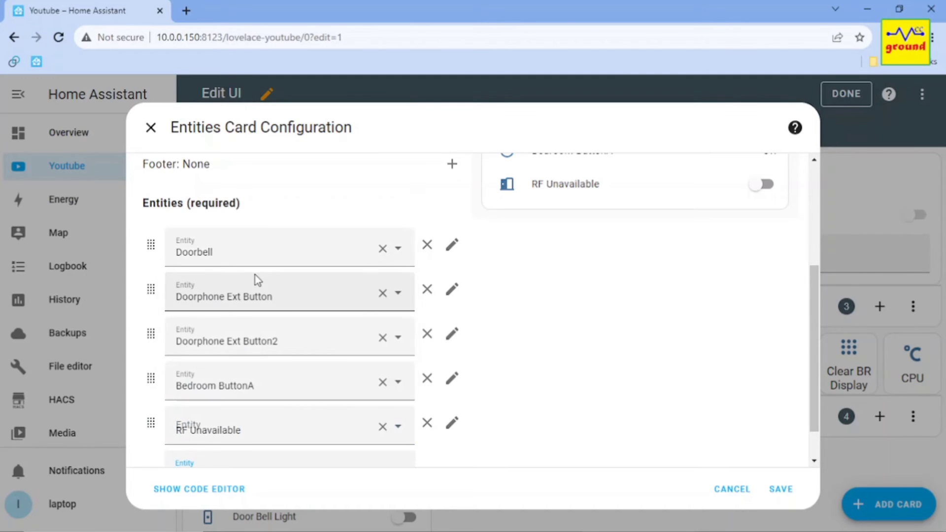
pyautogui.click(780, 488)
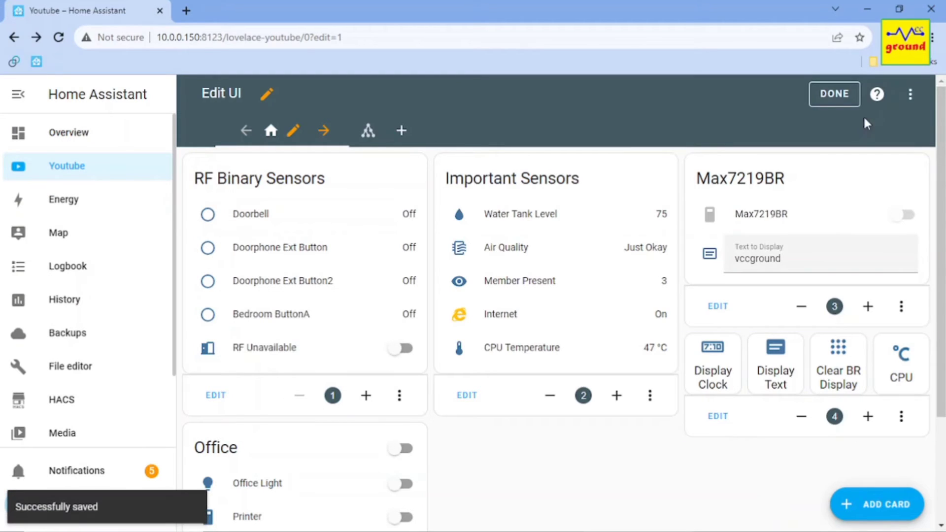
pyautogui.click(834, 94)
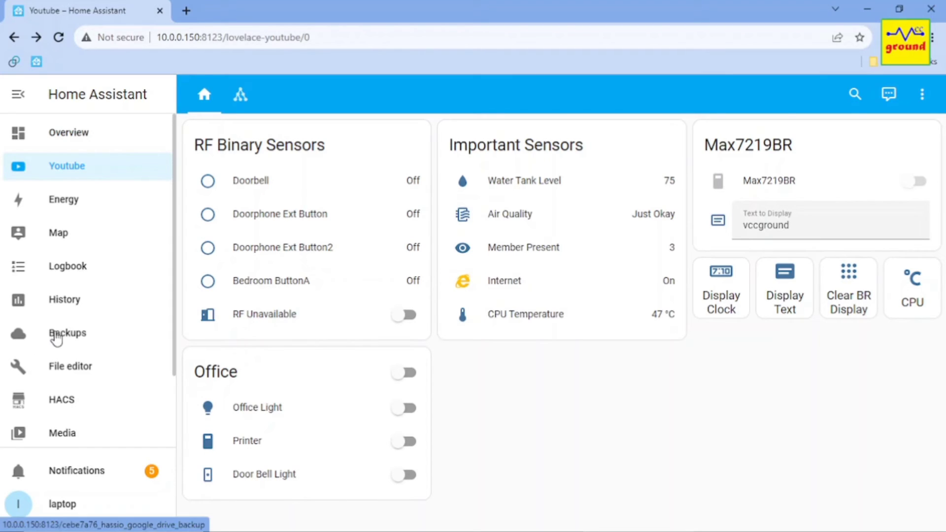
pyautogui.scroll(-2, 59, 345)
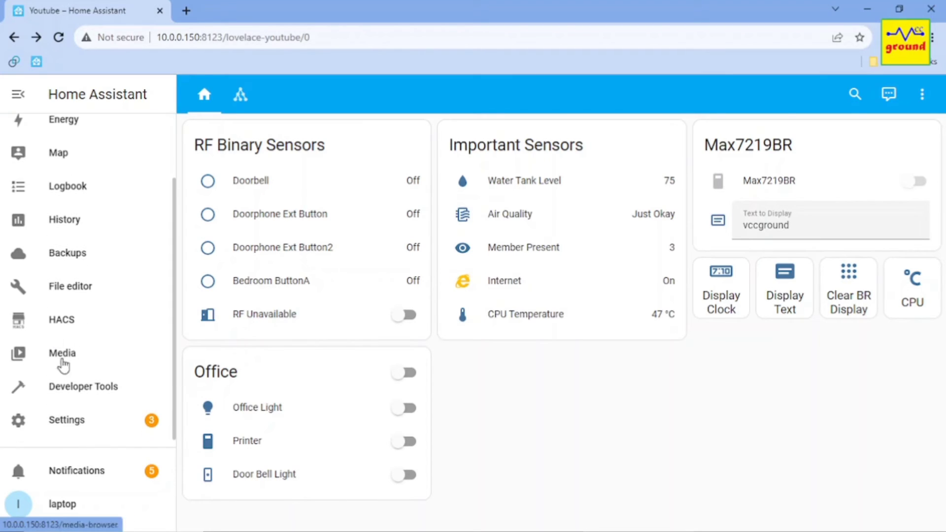
# Restart Home Assistant from Developer Tools > YAML and return to the Youtube dashboard.
pyautogui.click(80, 387)
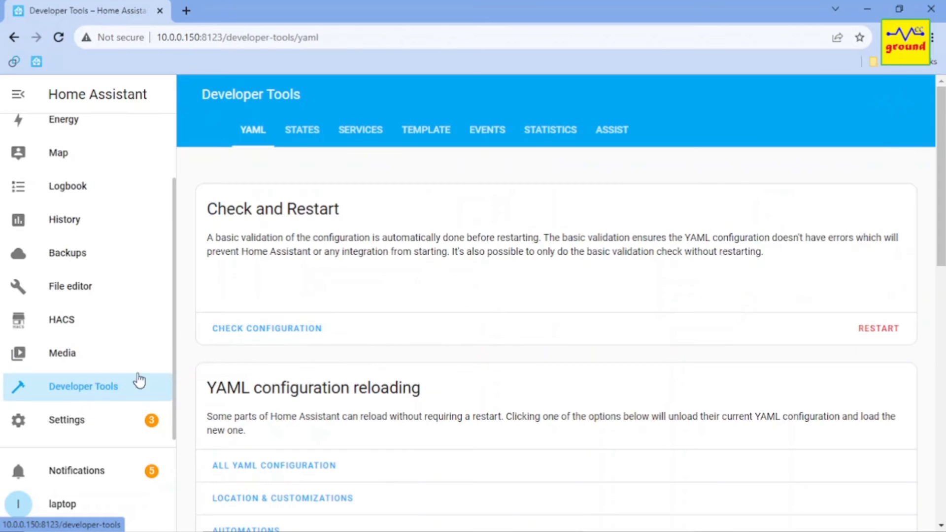
pyautogui.click(875, 330)
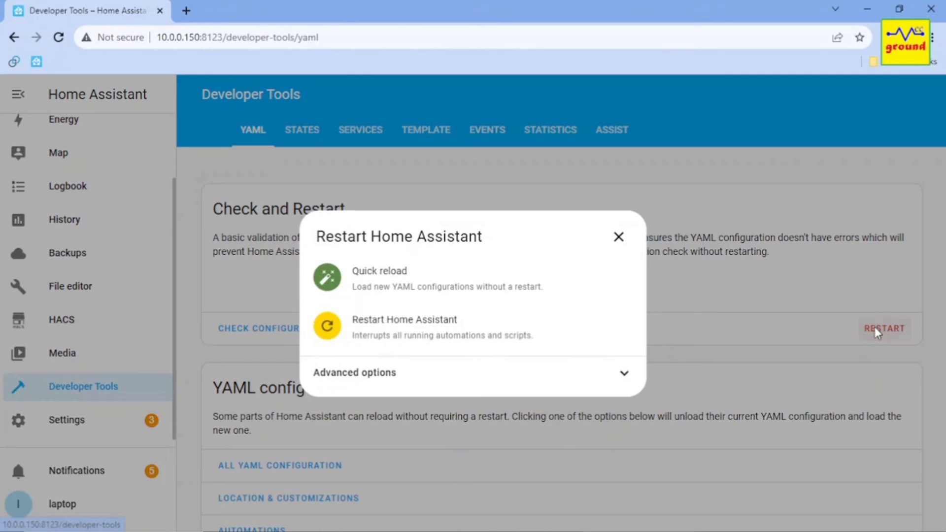
pyautogui.click(444, 330)
pyautogui.click(575, 348)
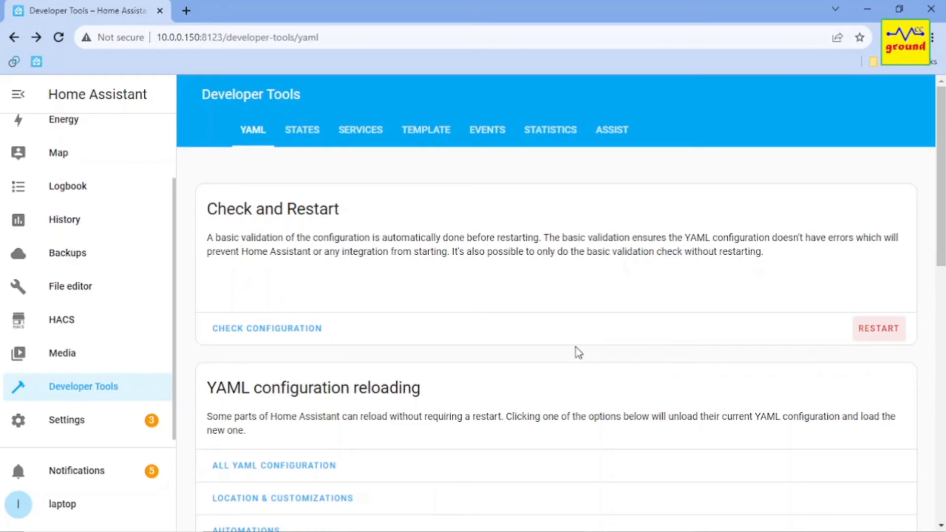
pyautogui.scroll(2, 98, 190)
pyautogui.click(70, 168)
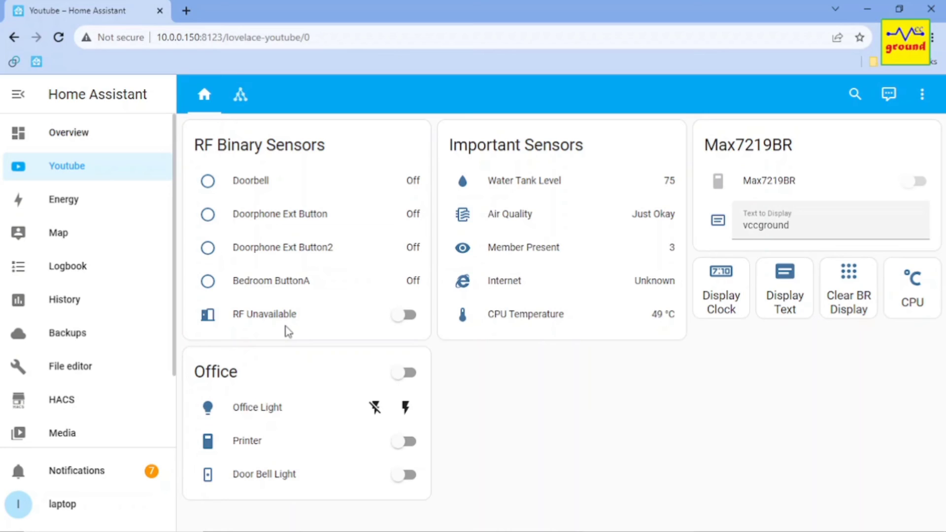
# Open the Enable RF Unavailable Helper automation by searching automations for 'rf'.
pyautogui.scroll(-2, 87, 408)
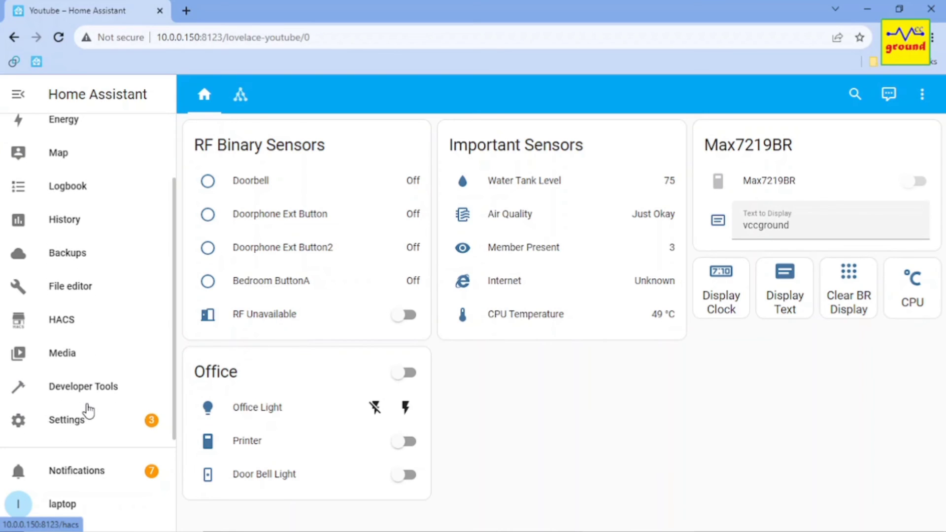
pyautogui.click(86, 420)
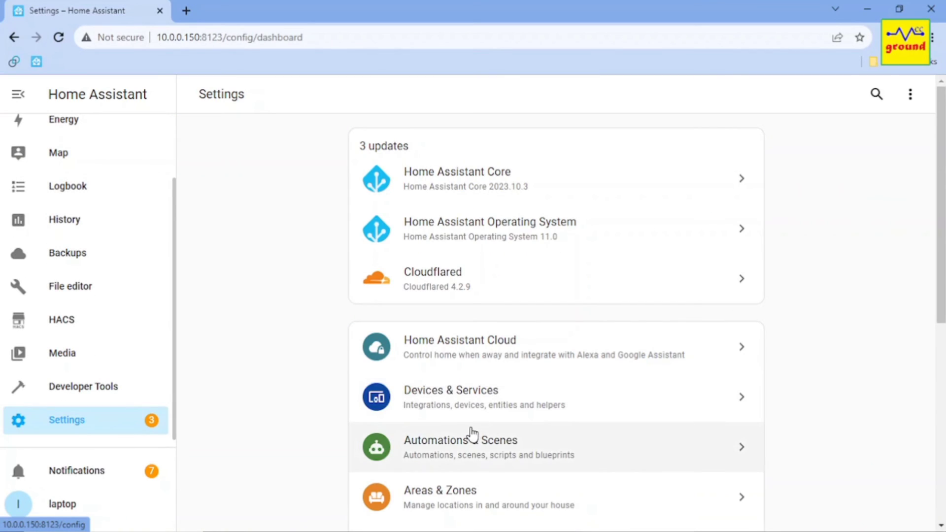
pyautogui.click(453, 452)
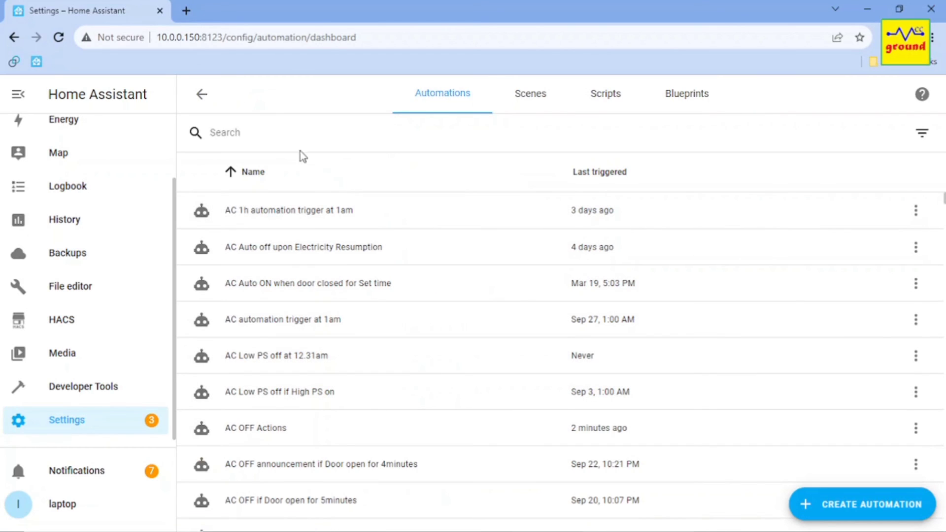
pyautogui.click(288, 133)
pyautogui.write('rf')
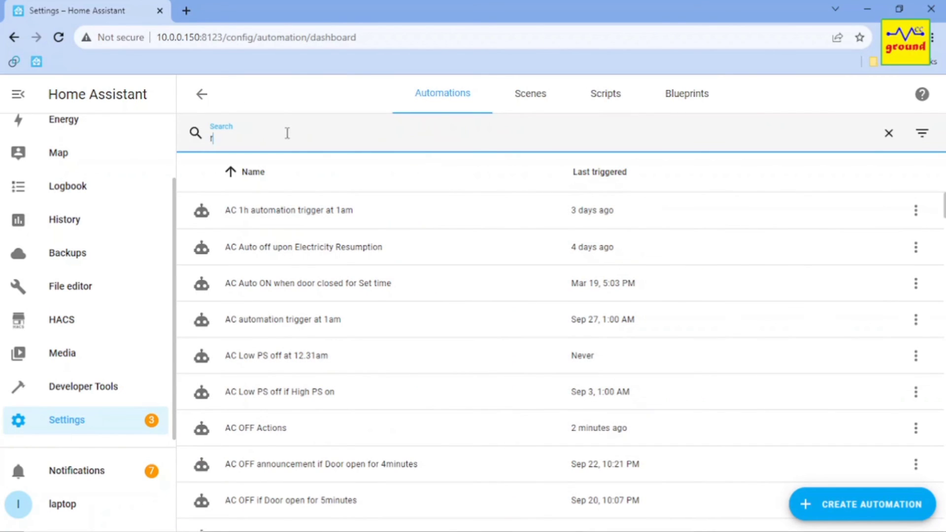
pyautogui.click(302, 211)
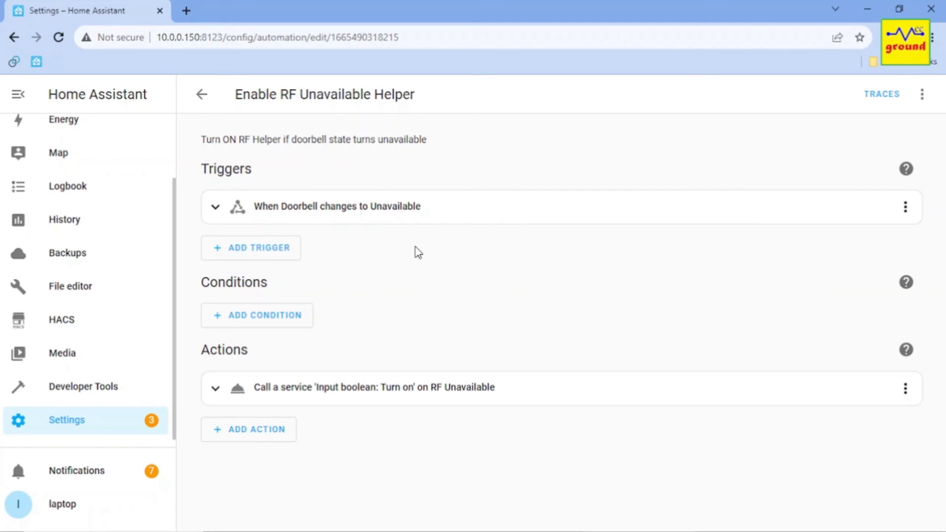
pyautogui.scroll(2, 68, 255)
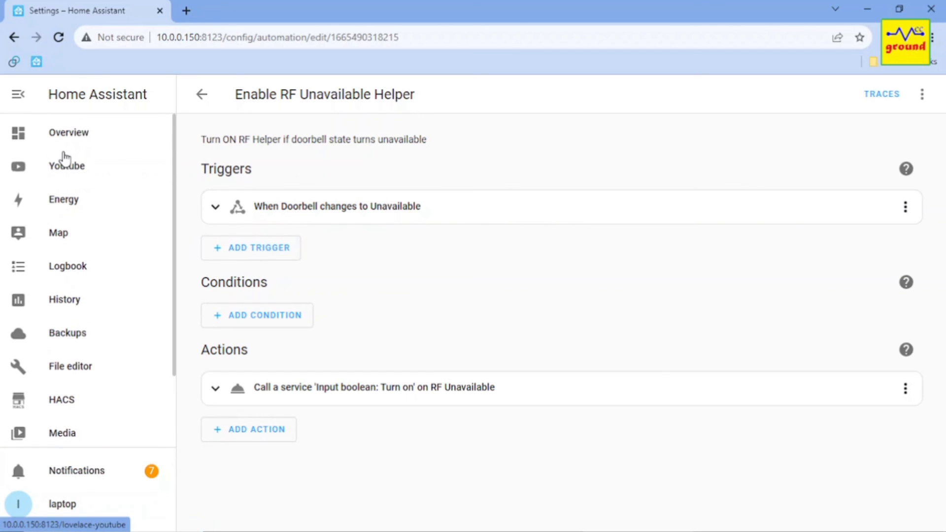
# Open the Youtube dashboard showing RF Unavailable off and Doorbell Off.
pyautogui.click(72, 172)
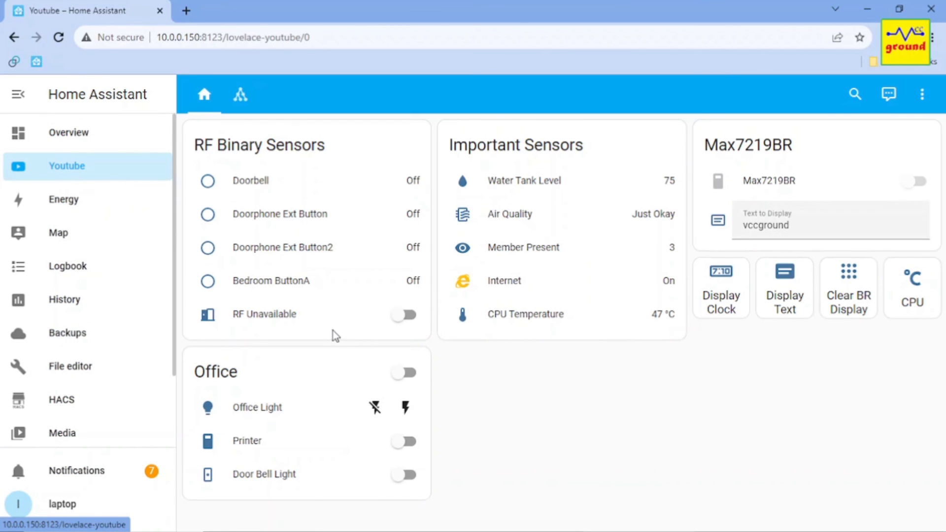